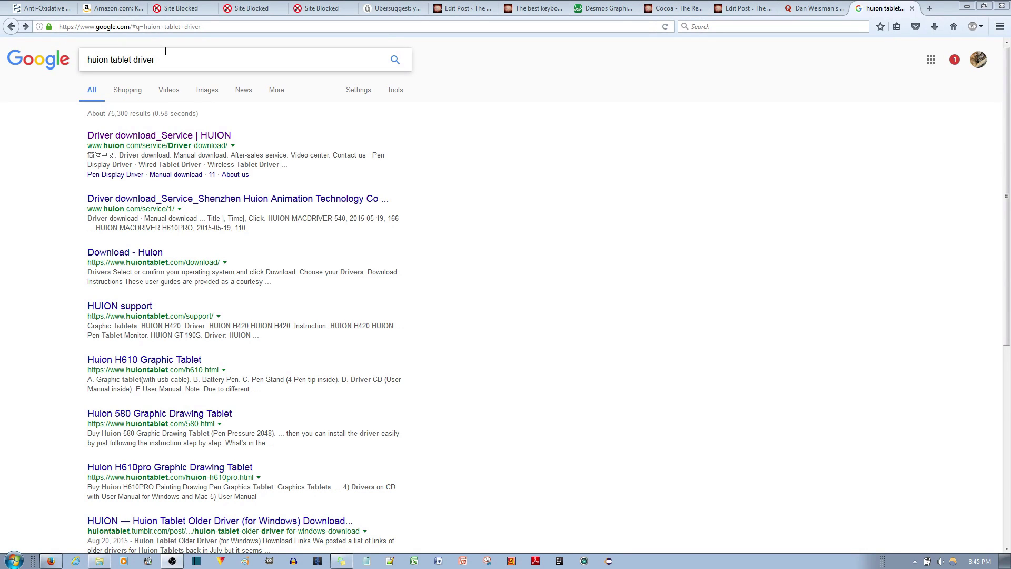
Open the 'Driver download_Service | HUION' result and scroll down its tablet driver list.
click(140, 136)
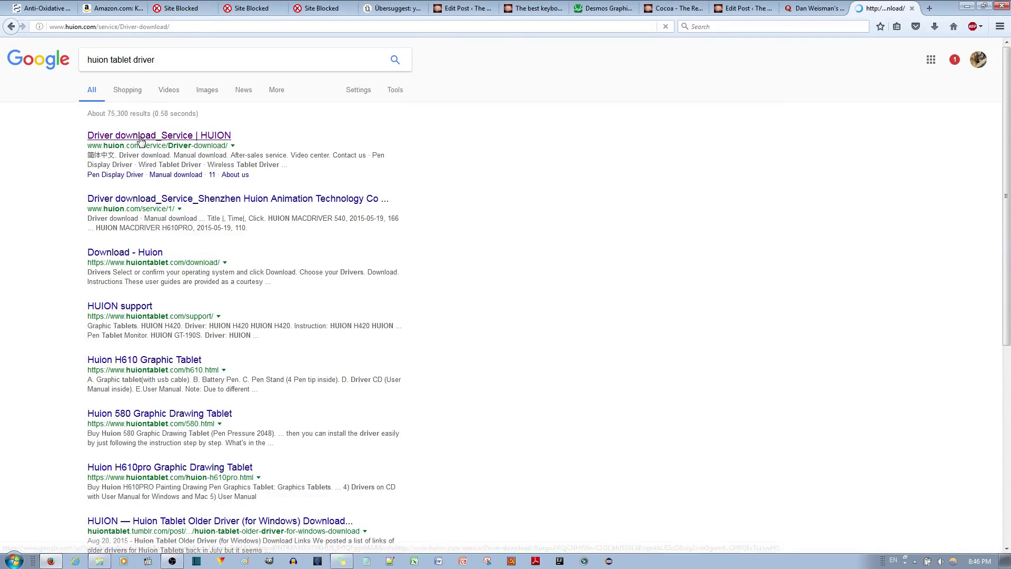
scroll(330, 208, down, 2)
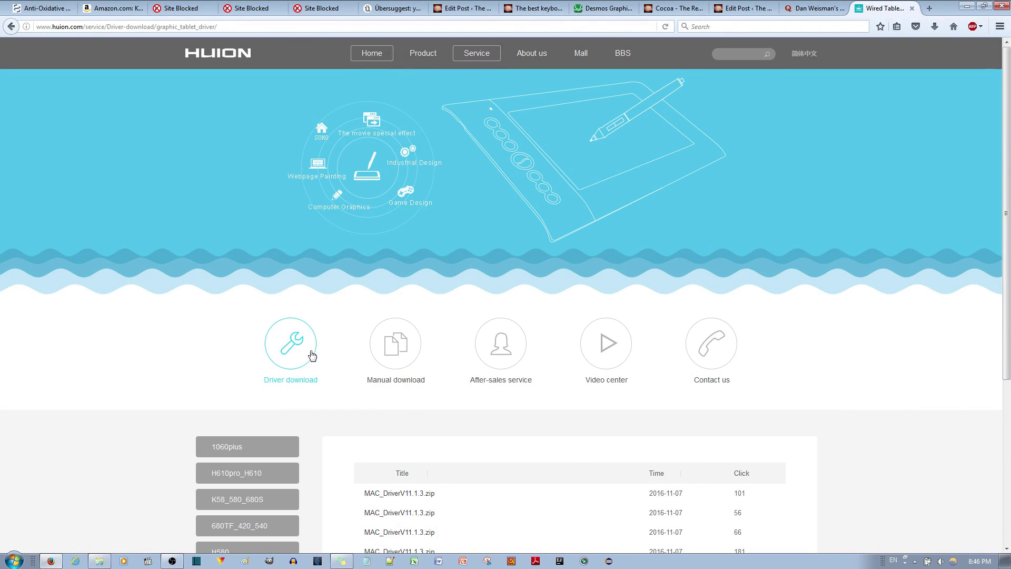
Show only the Windows drivers for the H420_H690 tablets.
scroll(154, 343, down, 3)
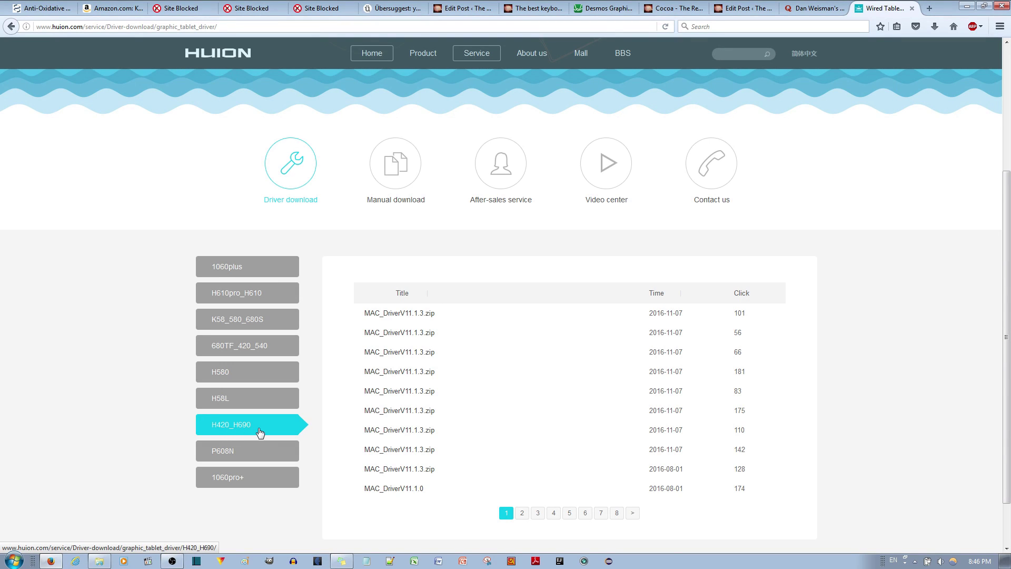
click(259, 429)
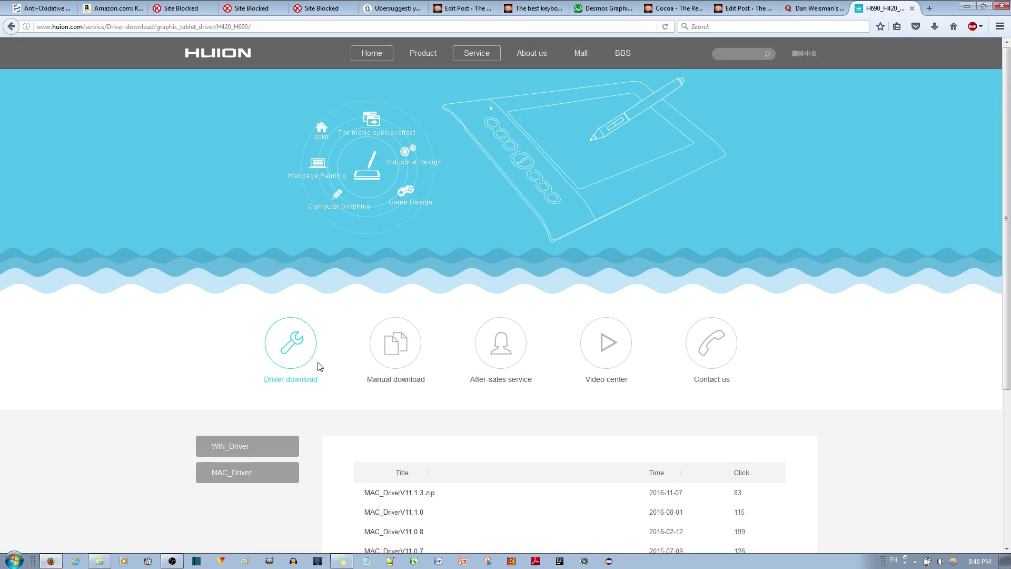
scroll(319, 366, down, 2)
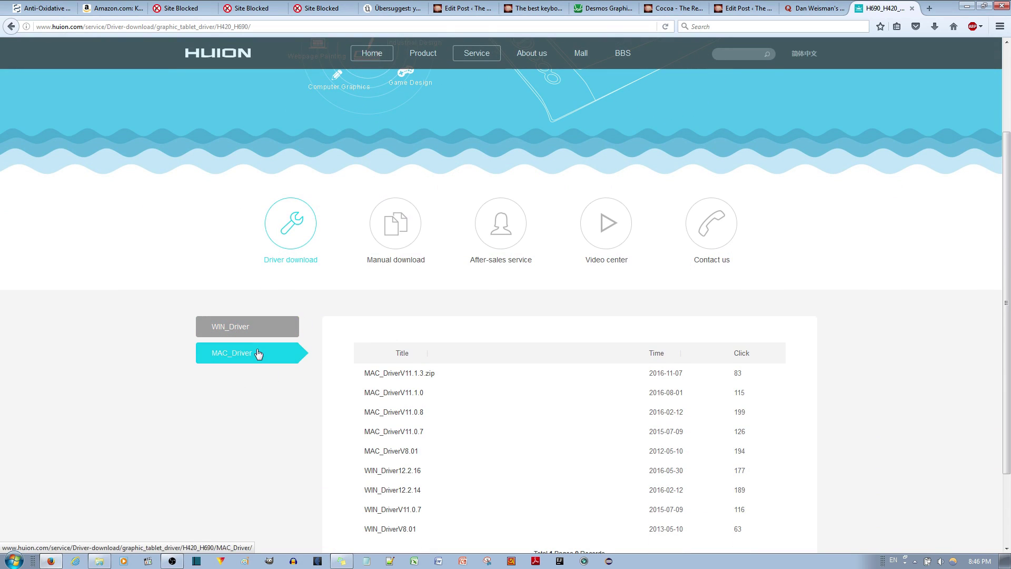
click(228, 333)
scroll(229, 321, down, 2)
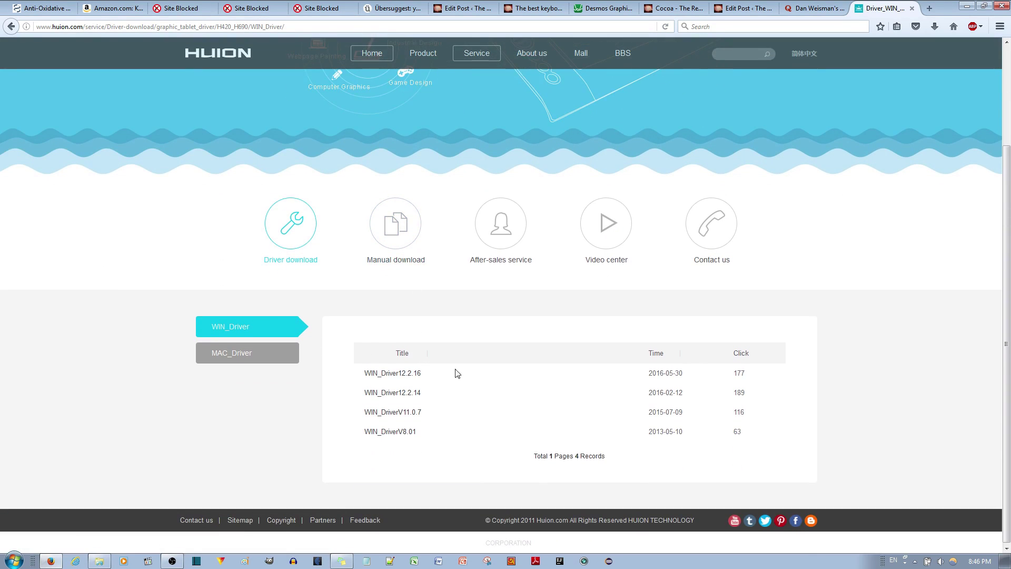
Download the WIN_Driver12.2.16 zip and save it to the Desktop.
click(387, 376)
click(363, 332)
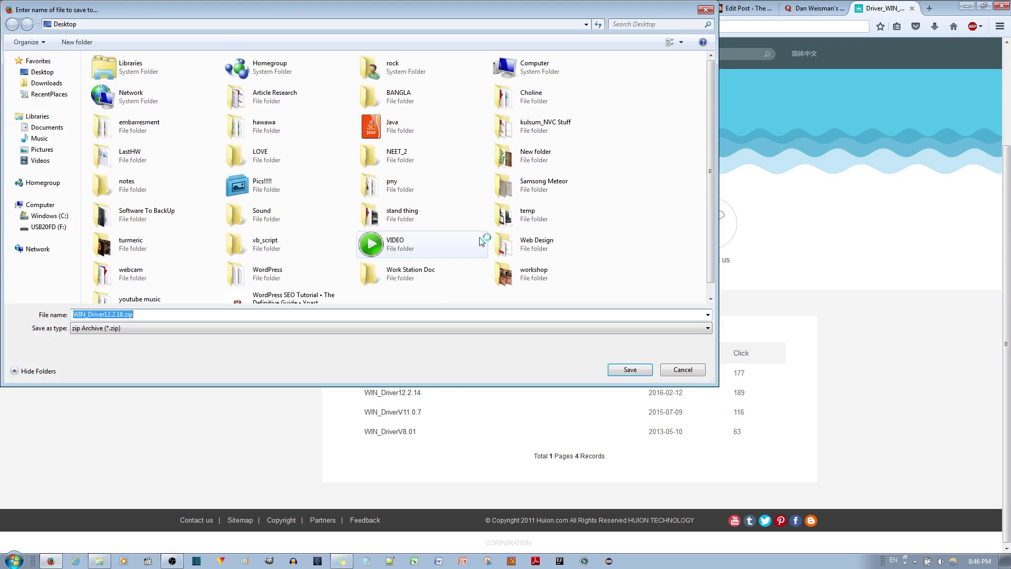
click(631, 370)
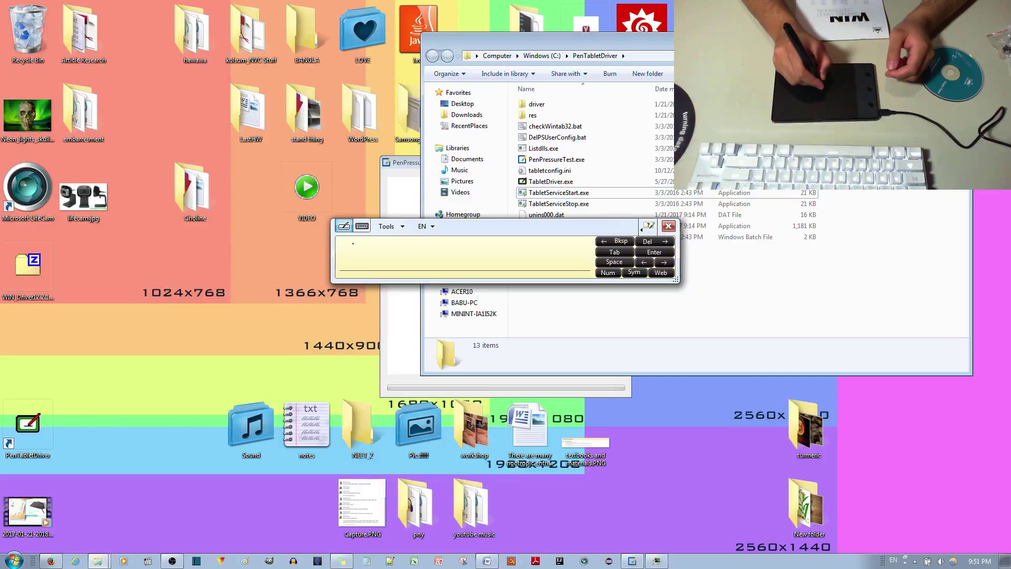
Handwrite 'The' in the Tablet Input Panel writing pad, then close the panel.
mouse_move(350, 246)
mouse_down()
mouse_move(357, 273)
mouse_move(360, 246)
mouse_move(376, 242)
mouse_move(378, 271)
mouse_move(387, 256)
mouse_move(405, 270)
mouse_up()
drag(406, 256, 424, 247)
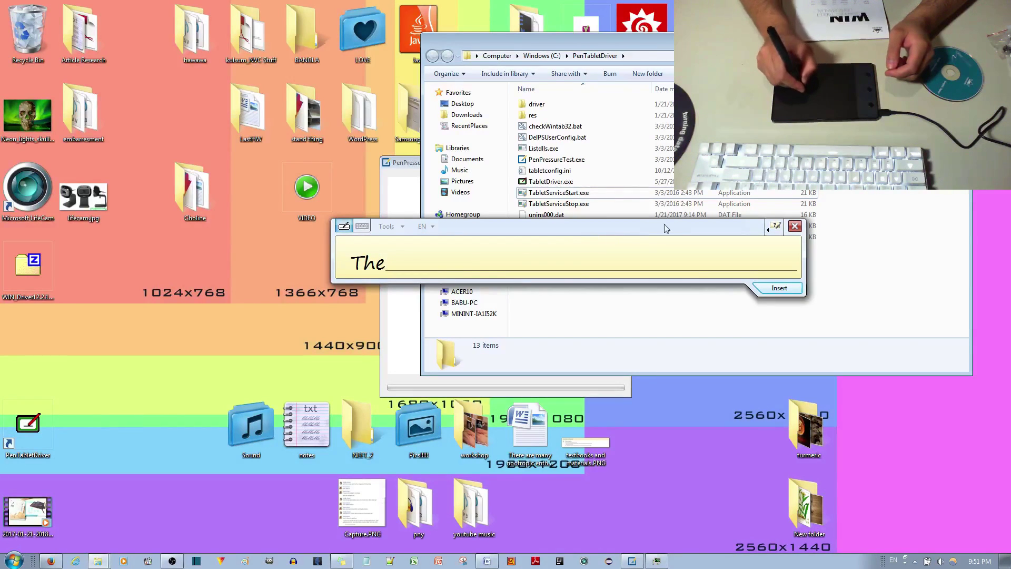
click(795, 227)
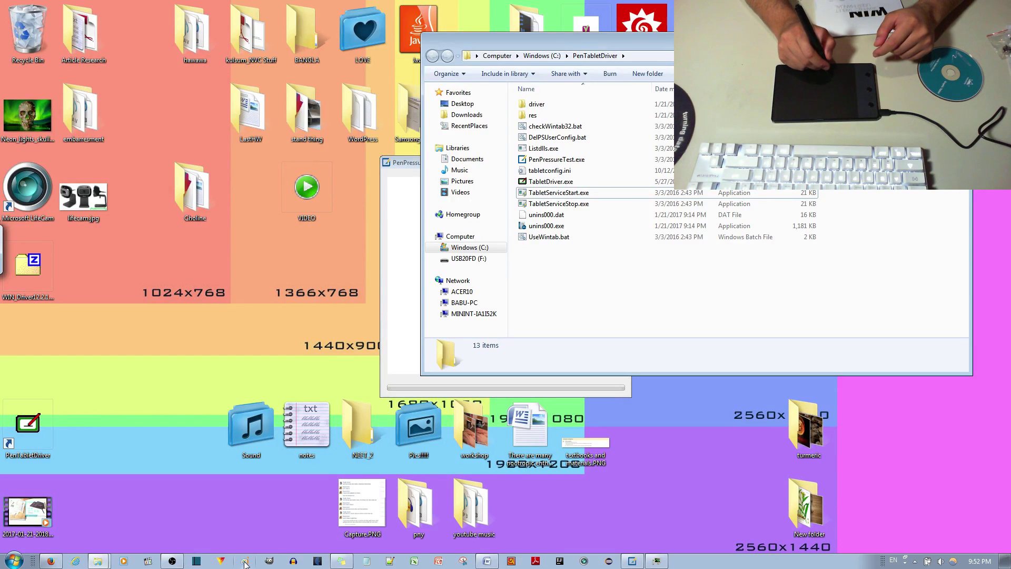
Zoom the Paint canvas to 300% and draw a black smiley and a curved teardrop outline.
click(244, 561)
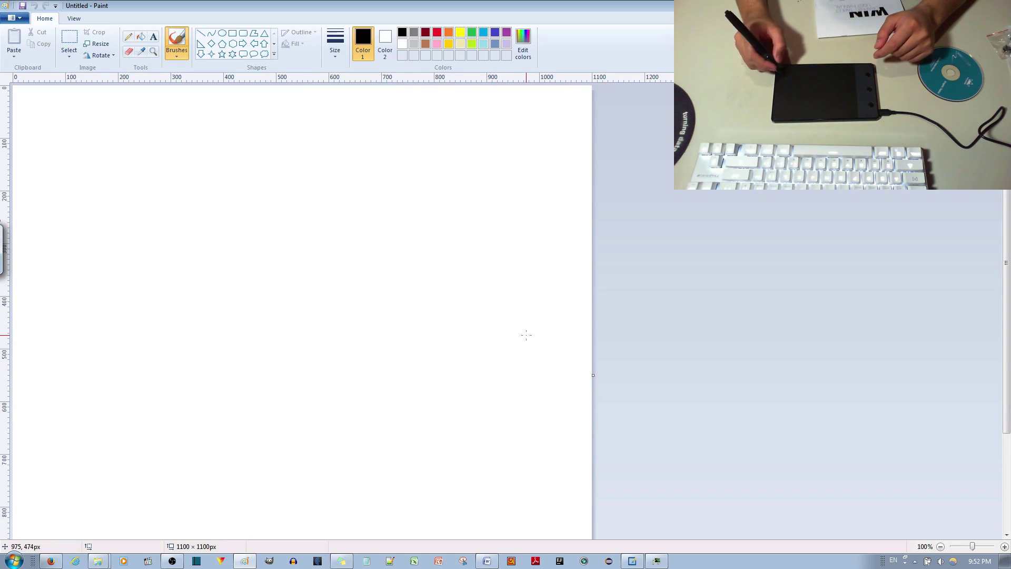
click(1004, 548)
click(1004, 547)
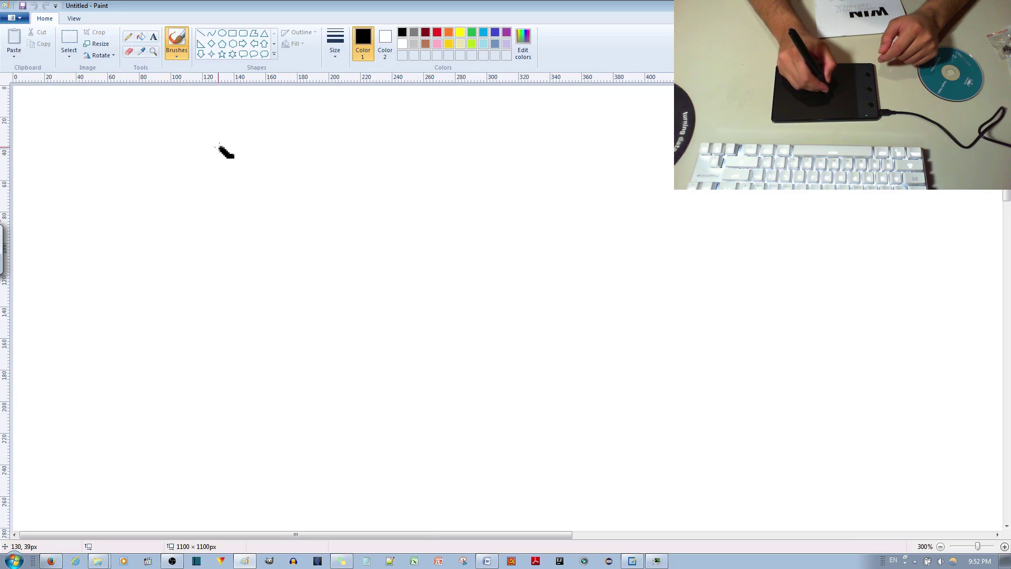
mouse_move(226, 153)
mouse_down()
mouse_move(185, 223)
mouse_move(238, 216)
mouse_move(258, 168)
mouse_move(227, 154)
mouse_up()
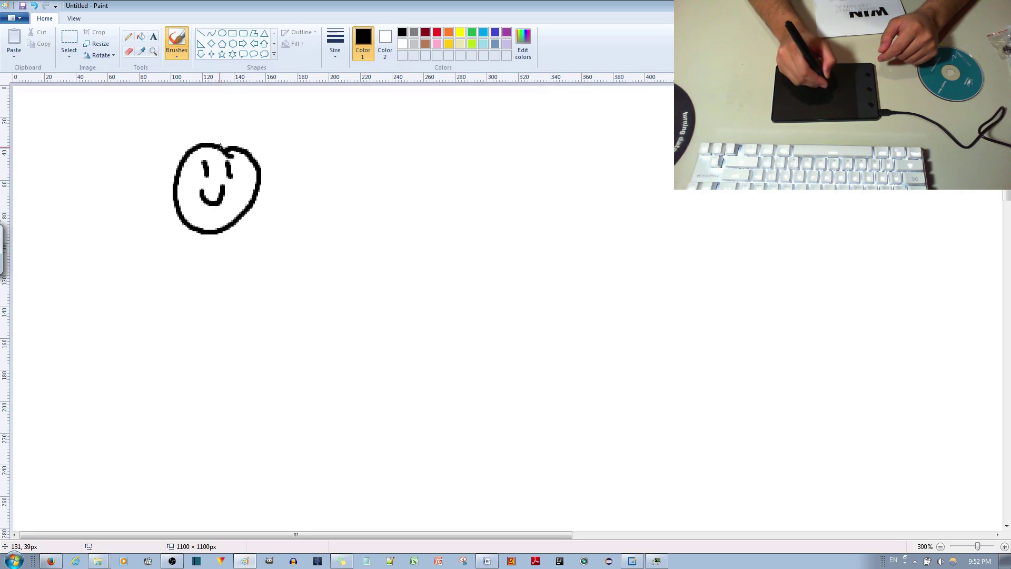
mouse_move(328, 184)
mouse_down()
mouse_move(458, 146)
mouse_move(566, 202)
mouse_move(605, 257)
mouse_move(572, 227)
mouse_move(483, 217)
mouse_move(339, 250)
mouse_move(306, 221)
mouse_move(311, 169)
mouse_up()
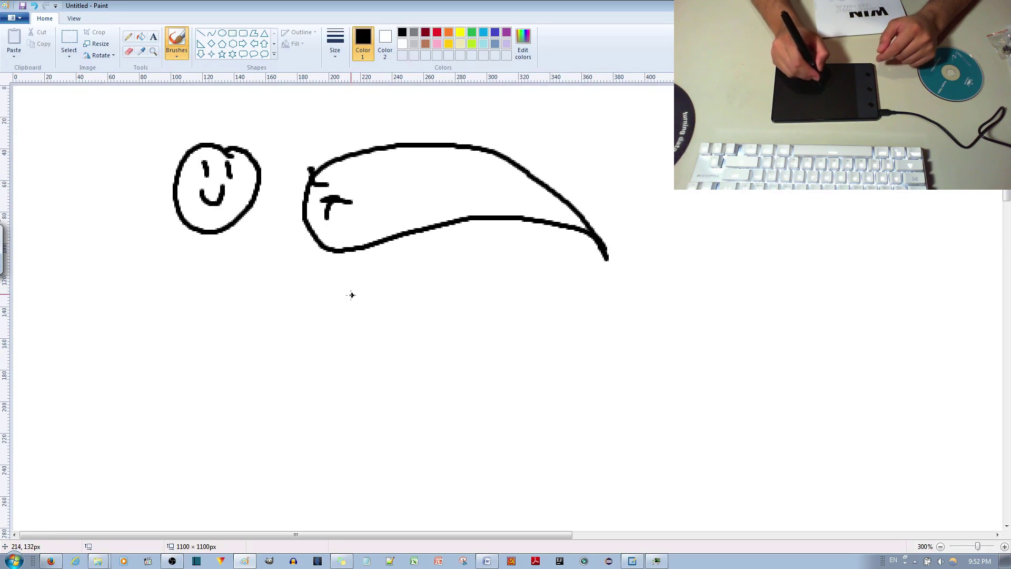
Draw a densely scribbled black wedge with long curves below the teardrop.
mouse_move(304, 357)
mouse_down()
mouse_move(314, 383)
mouse_move(394, 405)
mouse_move(571, 361)
mouse_up()
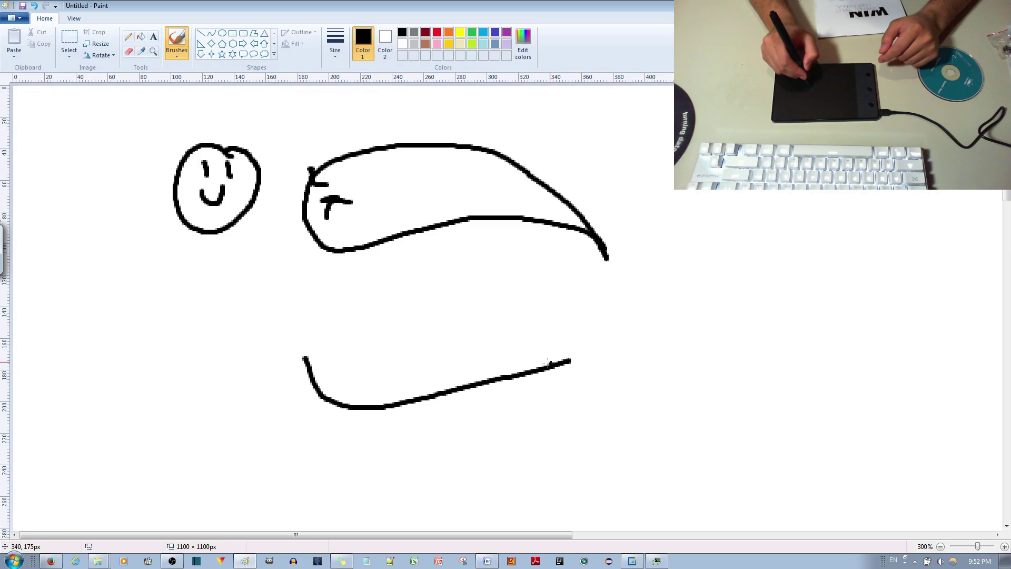
mouse_move(326, 421)
mouse_down()
mouse_move(584, 361)
mouse_move(378, 386)
mouse_move(293, 376)
mouse_move(277, 352)
mouse_move(297, 387)
mouse_move(351, 408)
mouse_up()
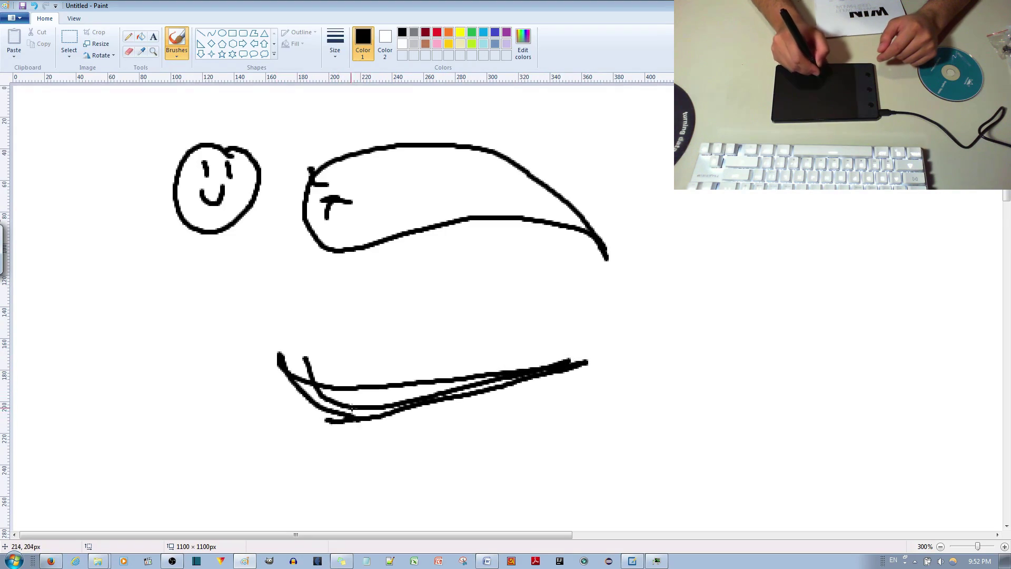
drag(282, 358, 629, 344)
mouse_move(292, 371)
mouse_down()
mouse_move(357, 356)
mouse_move(370, 383)
mouse_move(431, 353)
mouse_move(586, 357)
mouse_move(694, 325)
mouse_up()
mouse_move(694, 325)
mouse_down()
mouse_move(578, 344)
mouse_move(471, 341)
mouse_move(395, 354)
mouse_move(465, 335)
mouse_move(307, 355)
mouse_move(366, 329)
mouse_move(410, 335)
mouse_move(310, 357)
mouse_move(363, 372)
mouse_move(338, 384)
mouse_up()
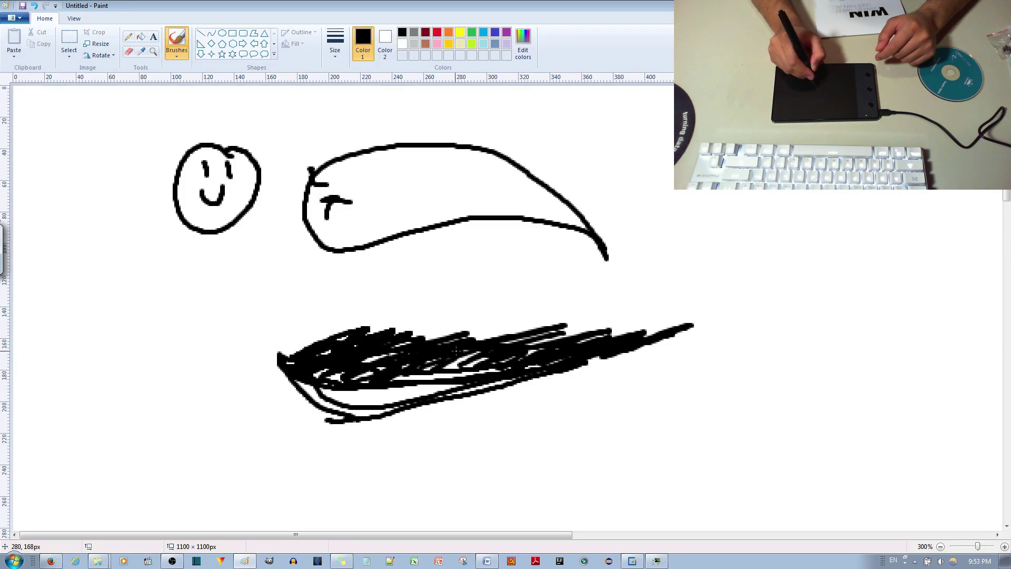
mouse_move(627, 339)
mouse_down()
mouse_move(343, 330)
mouse_move(295, 337)
mouse_move(278, 356)
mouse_up()
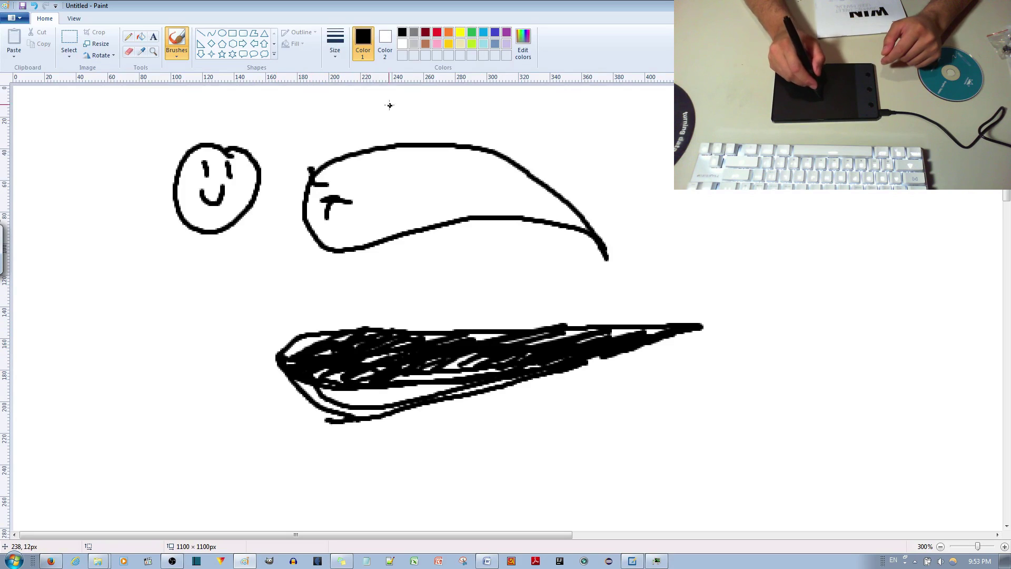
In pink, draw looping swirls over the teardrop and a zigzag loop at lower left.
click(438, 44)
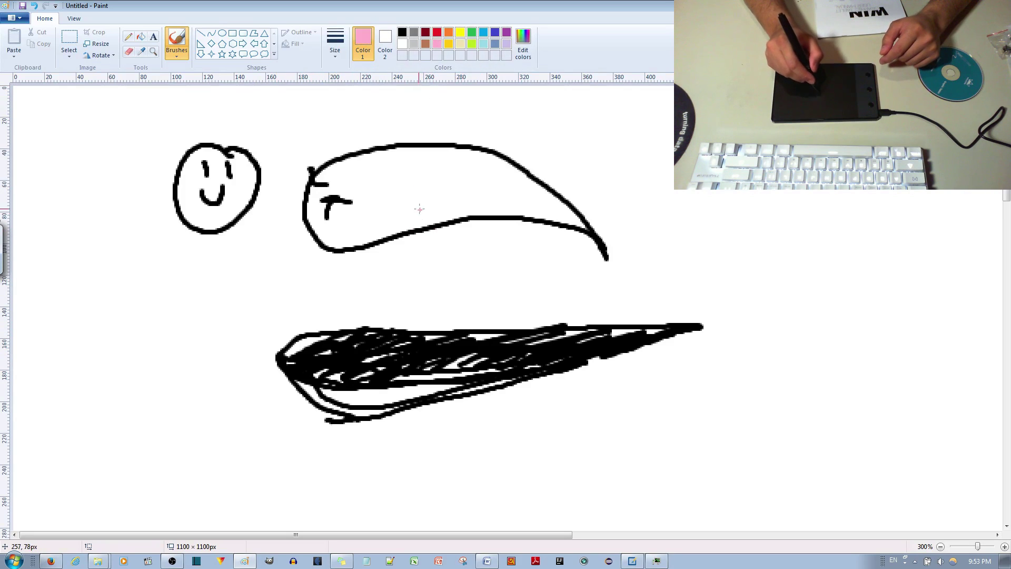
mouse_move(374, 200)
mouse_down()
mouse_move(398, 226)
mouse_move(461, 206)
mouse_move(551, 160)
mouse_move(585, 119)
mouse_move(538, 222)
mouse_move(661, 221)
mouse_move(631, 377)
mouse_move(681, 196)
mouse_up()
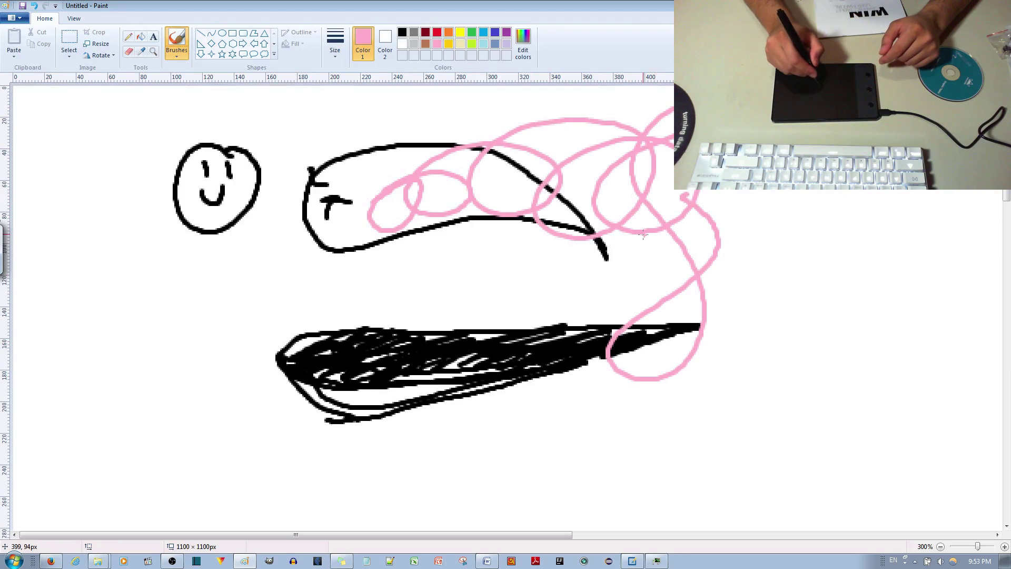
mouse_move(78, 346)
mouse_down()
mouse_move(118, 359)
mouse_move(149, 412)
mouse_move(222, 471)
mouse_move(235, 351)
mouse_move(188, 374)
mouse_move(202, 396)
mouse_up()
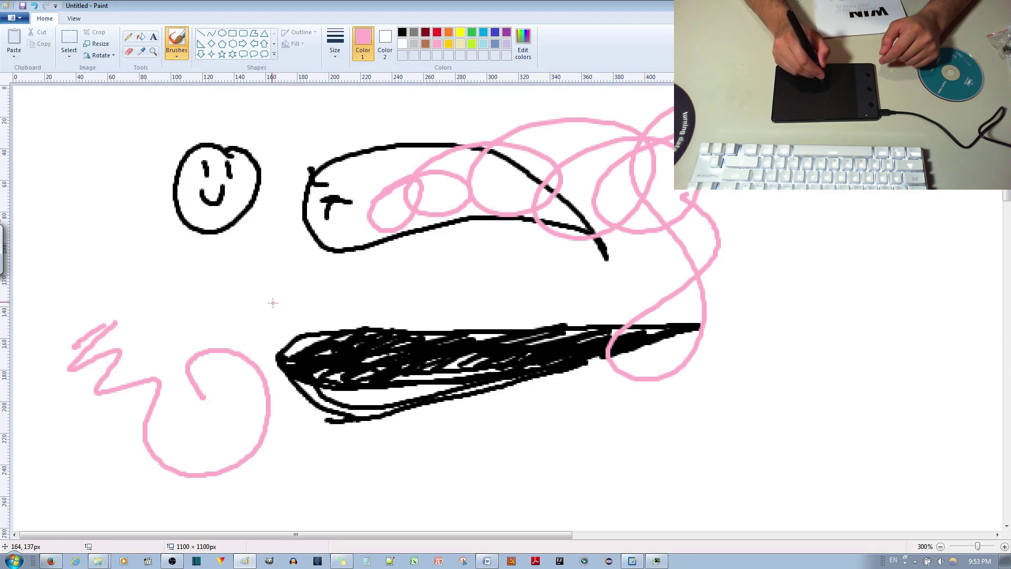
Handwrite 'Like!' in pink beside the scribbled wedge.
drag(223, 288, 233, 330)
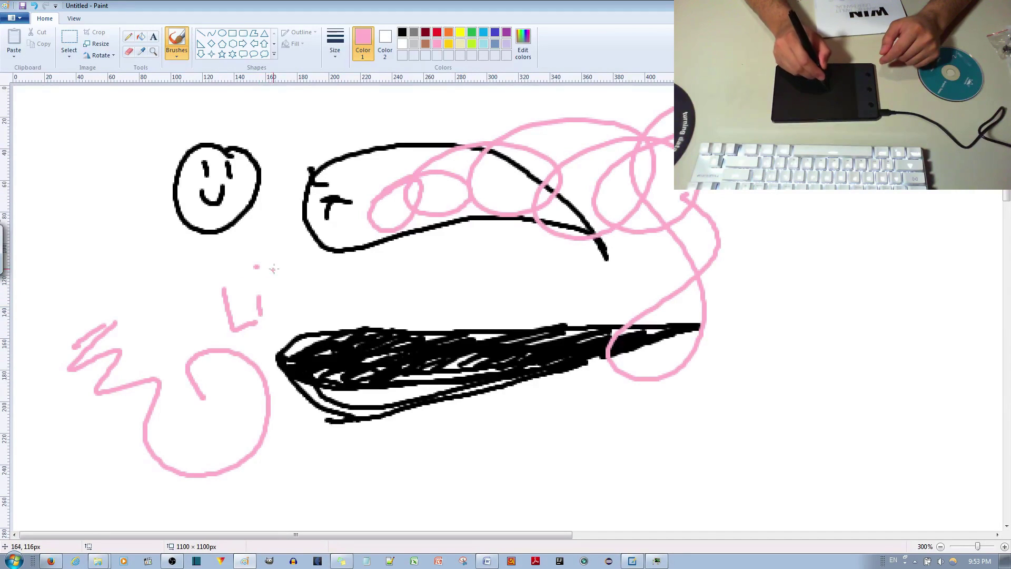
drag(287, 268, 295, 326)
mouse_move(330, 257)
mouse_down()
mouse_move(345, 316)
mouse_move(360, 316)
mouse_up()
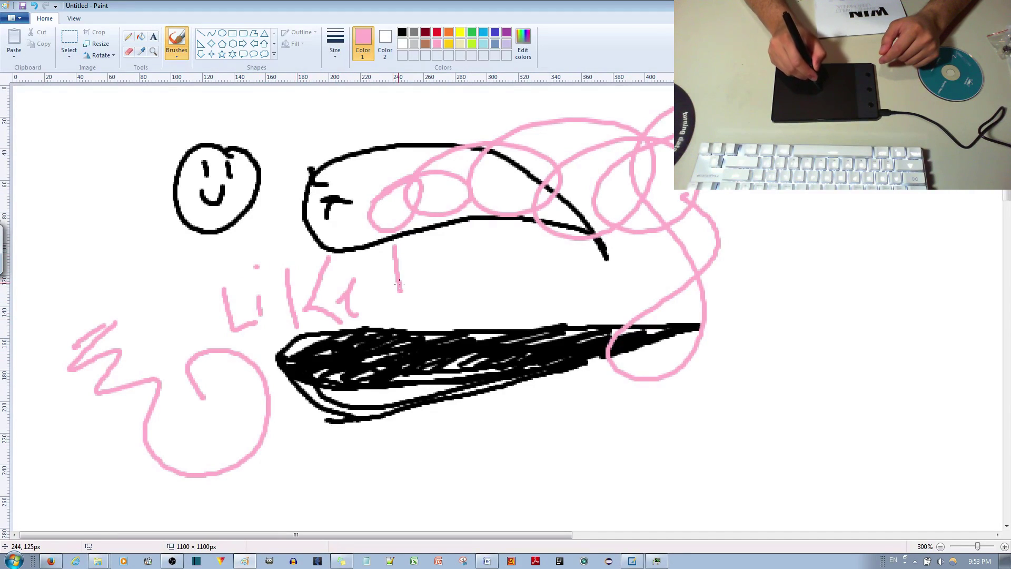